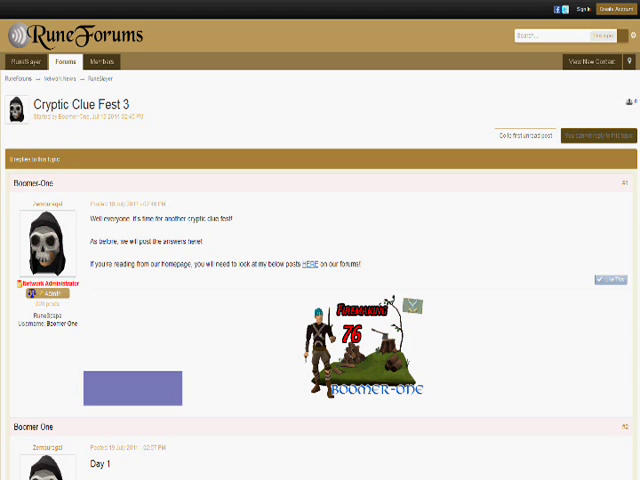
scroll(320, 300, down, 3)
scroll(320, 300, down, 2)
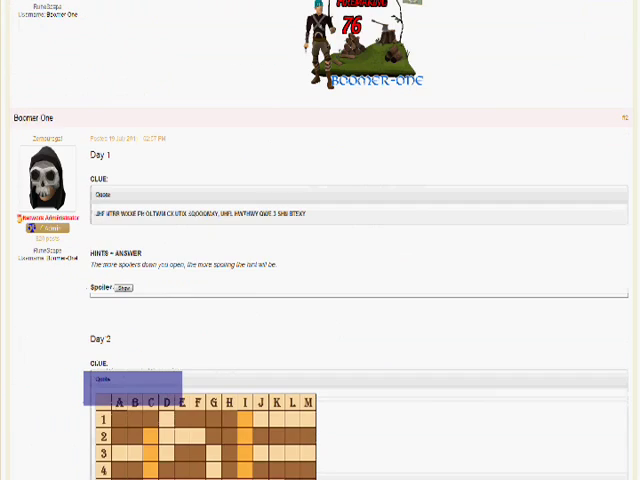
scroll(320, 300, down, 1)
- Reveal the Day 1 hint, letter-swap and answer spoilers, then return to the thread top
click(124, 237)
click(124, 232)
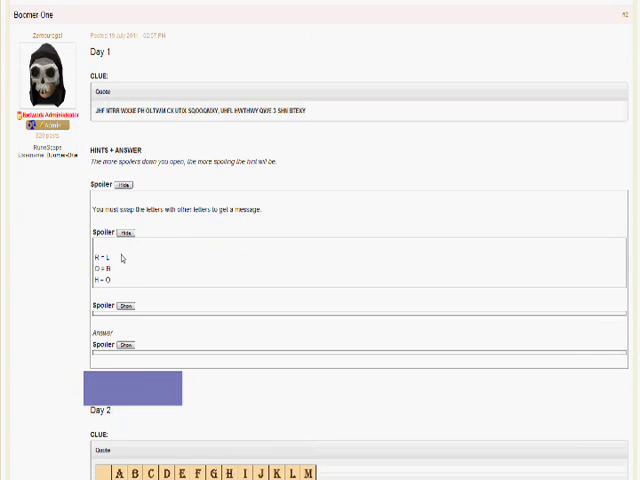
click(124, 305)
scroll(119, 275, down, 3)
click(124, 247)
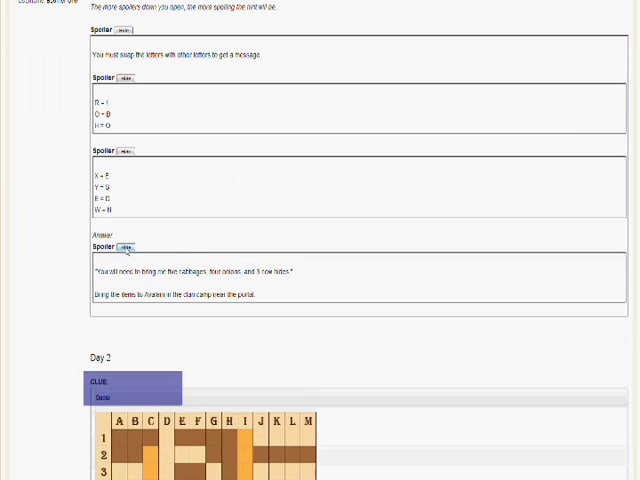
scroll(323, 333, down, 5)
scroll(323, 333, down, 5)
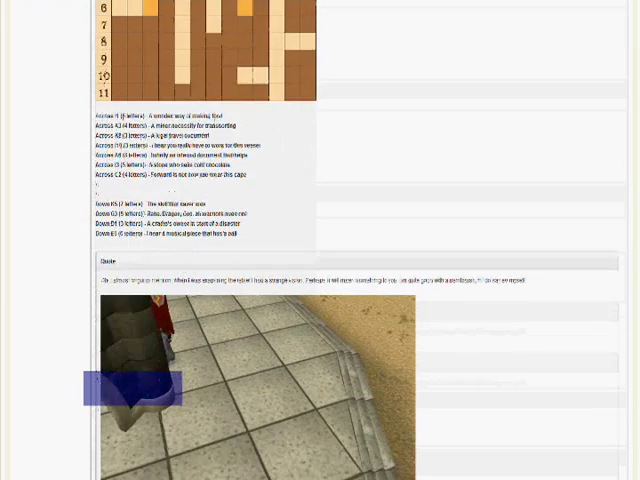
scroll(323, 333, down, 5)
scroll(323, 333, down, 5)
scroll(323, 333, down, 5)
scroll(323, 333, down, 5)
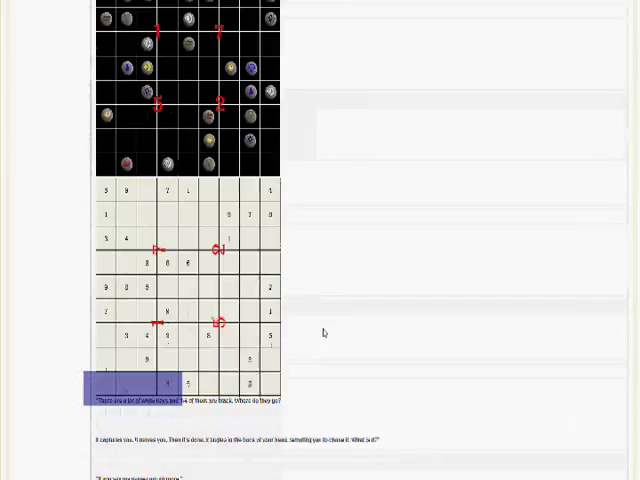
scroll(323, 333, down, 5)
scroll(323, 333, down, 5)
scroll(323, 333, down, 5)
scroll(323, 333, down, 5)
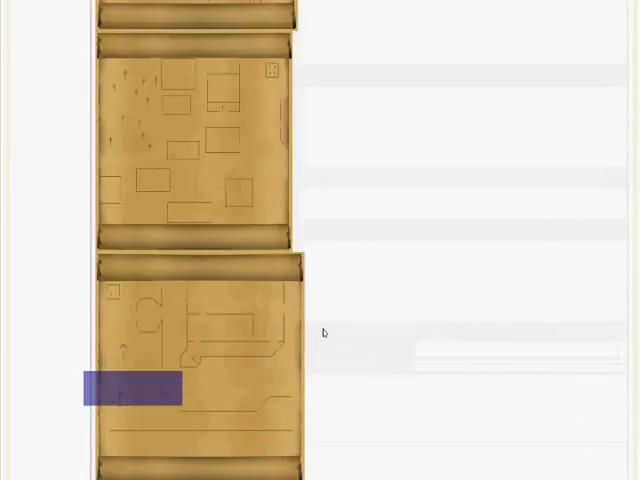
scroll(323, 333, down, 5)
scroll(323, 333, down, 5)
scroll(323, 333, down, 5)
scroll(323, 333, down, 5)
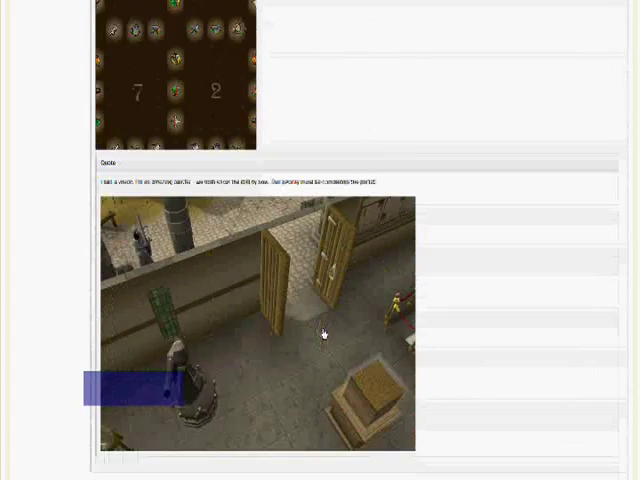
scroll(323, 333, down, 5)
scroll(323, 333, down, 5)
key(Home)
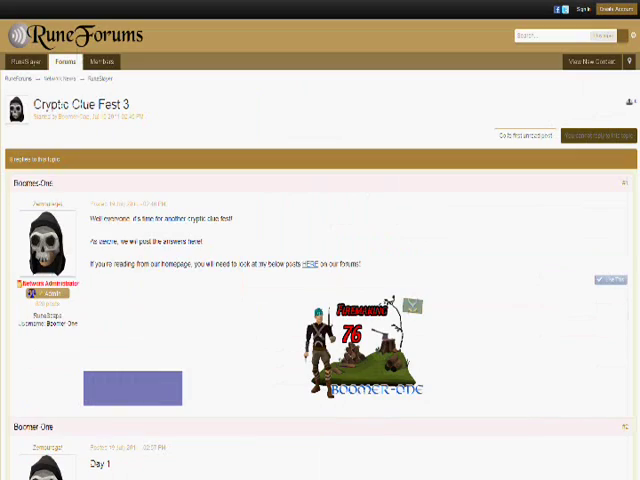